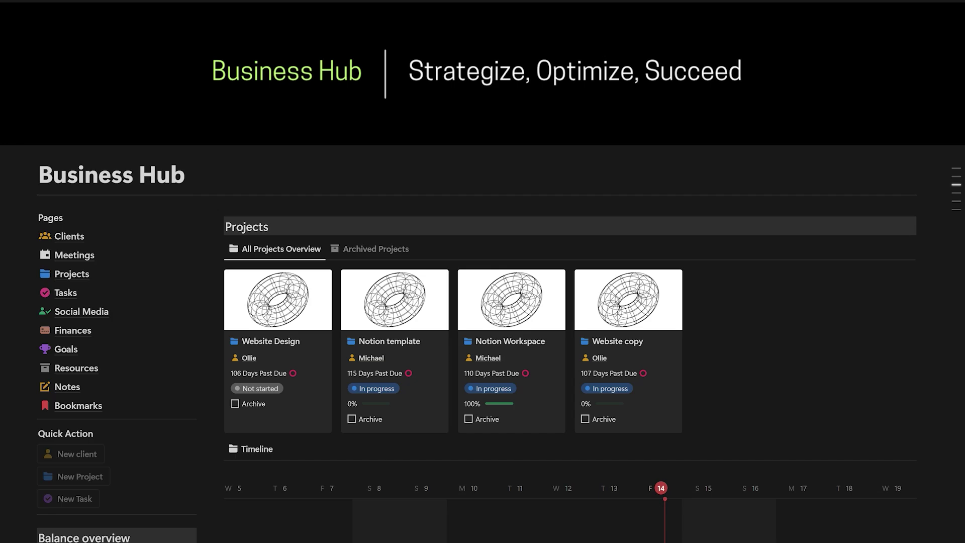
Scroll through the WordPress.com dashboard, then open the Domains overview.
{"action": "scroll", "coordinate": [482, 302], "scroll_direction": "down", "scroll_amount": 8}
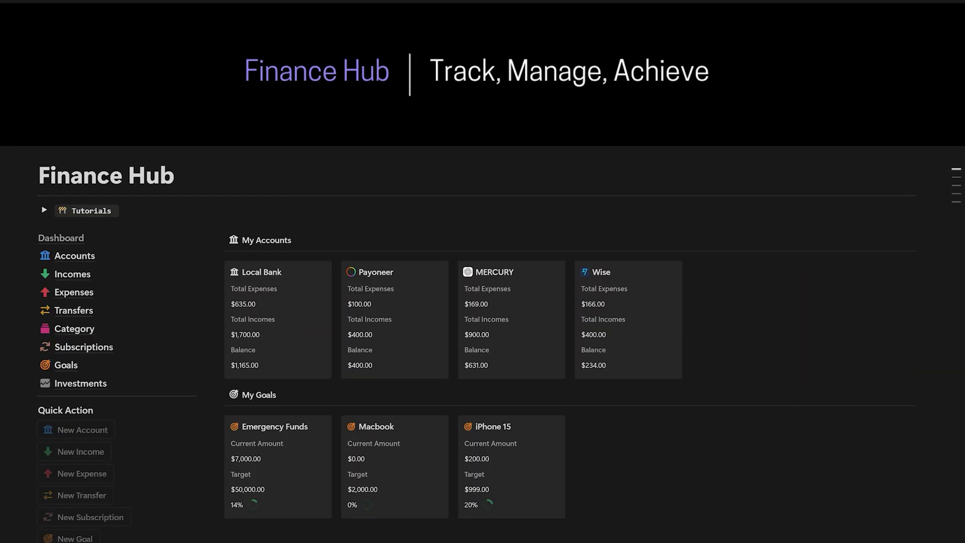
{"action": "scroll", "coordinate": [483, 301], "scroll_direction": "down", "scroll_amount": 12}
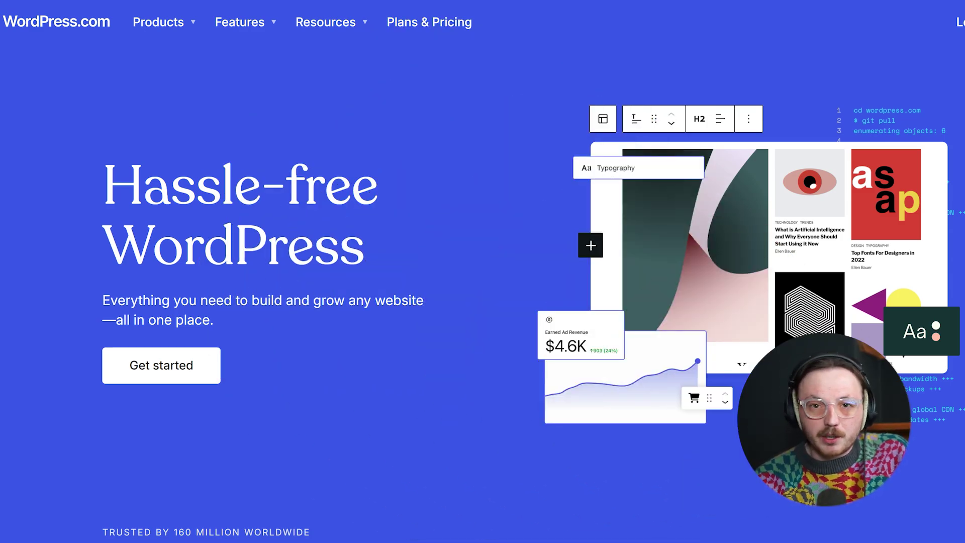
{"action": "scroll", "coordinate": [483, 272], "scroll_direction": "down", "scroll_amount": 10}
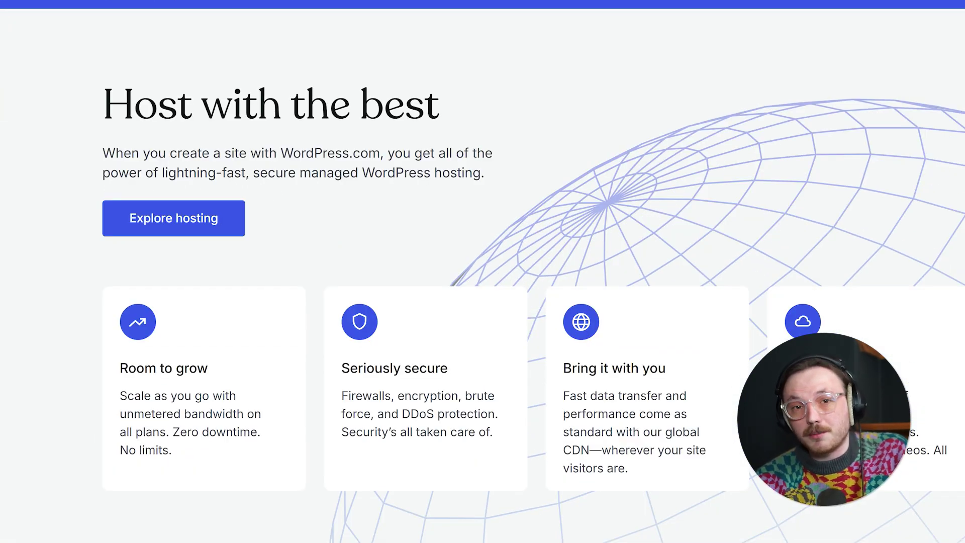
{"action": "scroll", "coordinate": [483, 271], "scroll_direction": "down", "scroll_amount": 10}
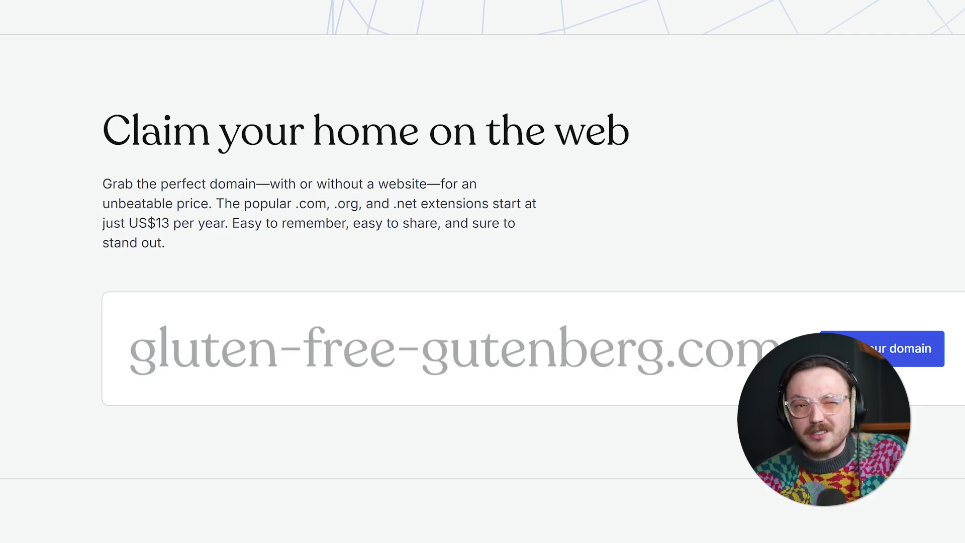
{"action": "scroll", "coordinate": [483, 272], "scroll_direction": "up", "scroll_amount": 10}
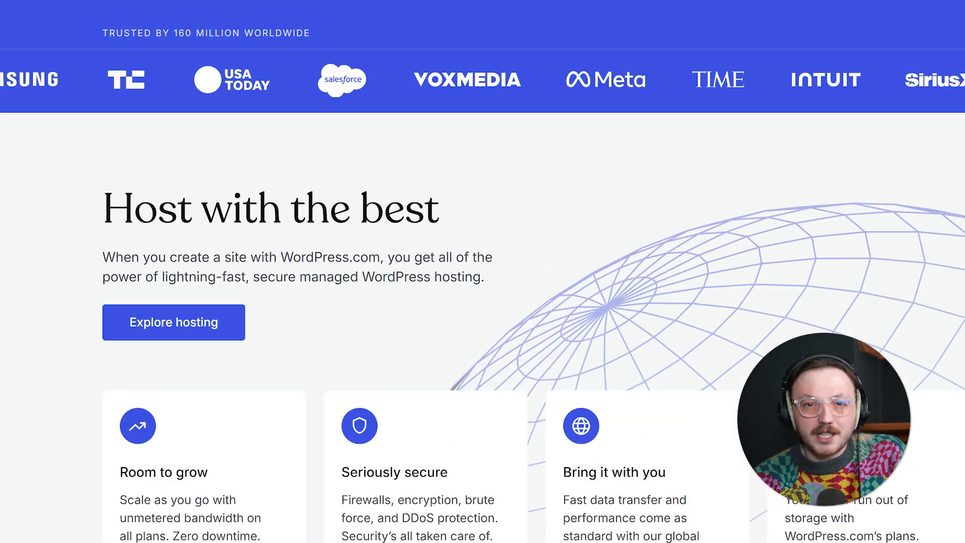
{"action": "scroll", "coordinate": [482, 271], "scroll_direction": "up", "scroll_amount": 7}
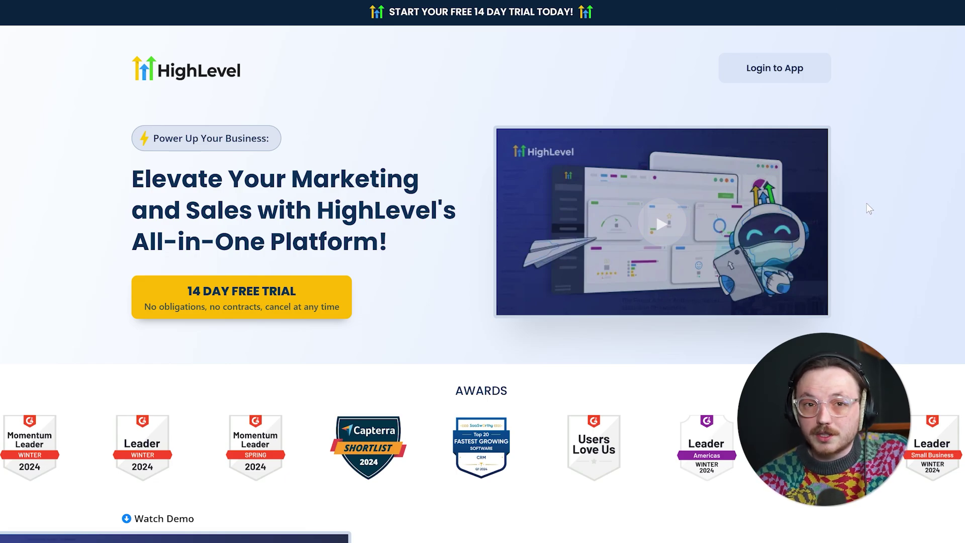
{"action": "scroll", "coordinate": [869, 208], "scroll_direction": "down", "scroll_amount": 20}
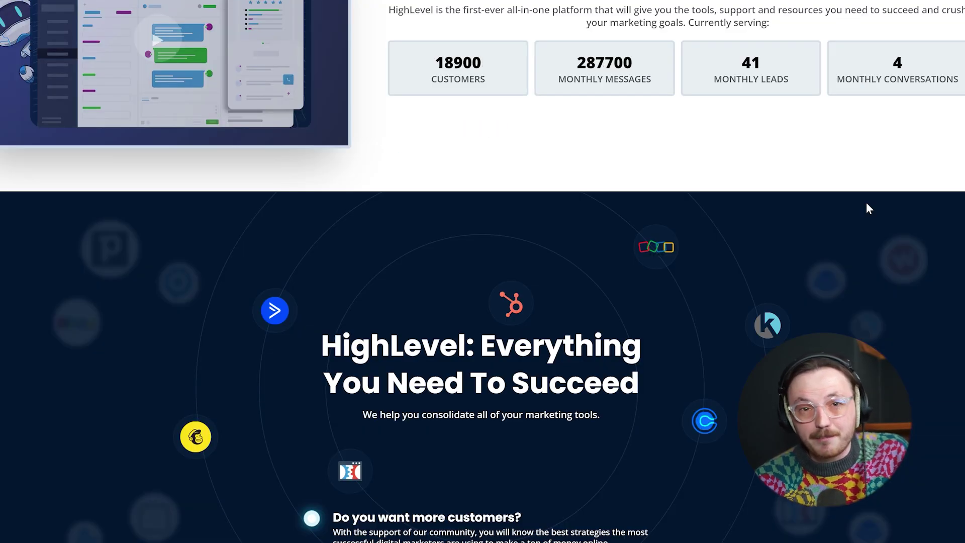
{"action": "scroll", "coordinate": [869, 208], "scroll_direction": "down", "scroll_amount": 1}
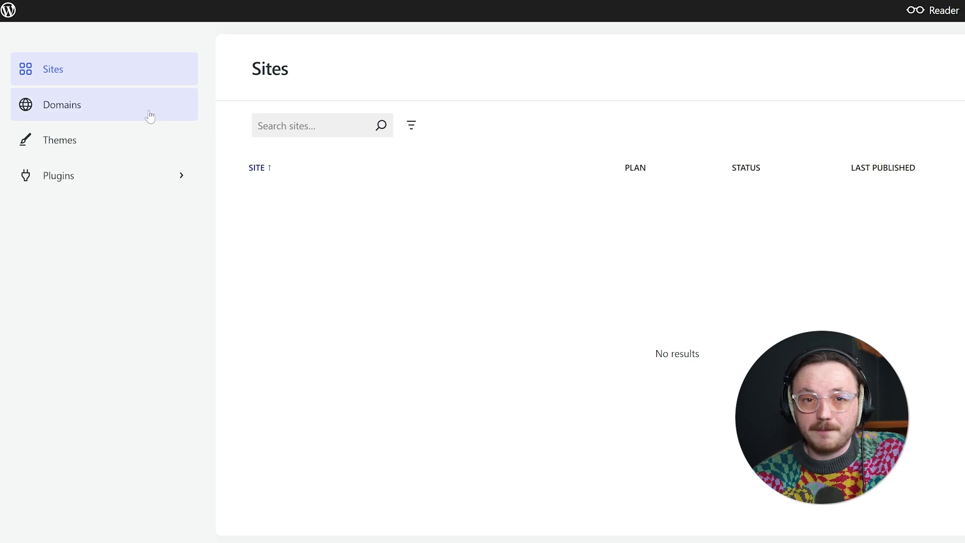
{"action": "left_click", "coordinate": [150, 116]}
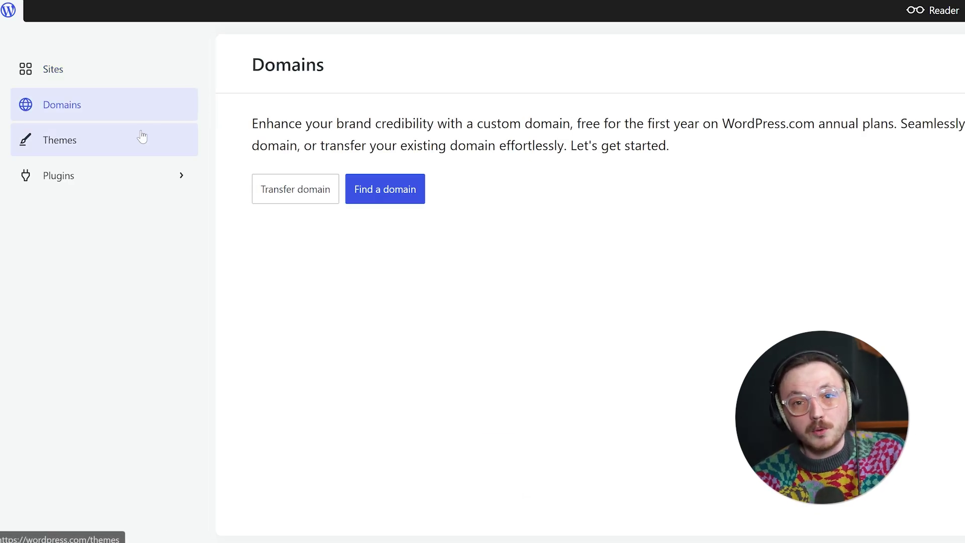
Browse the Themes gallery, then move on to the Plugins marketplace.
{"action": "left_click", "coordinate": [140, 136]}
{"action": "scroll", "coordinate": [731, 326], "scroll_direction": "down", "scroll_amount": 5}
{"action": "scroll", "coordinate": [730, 326], "scroll_direction": "up", "scroll_amount": 5}
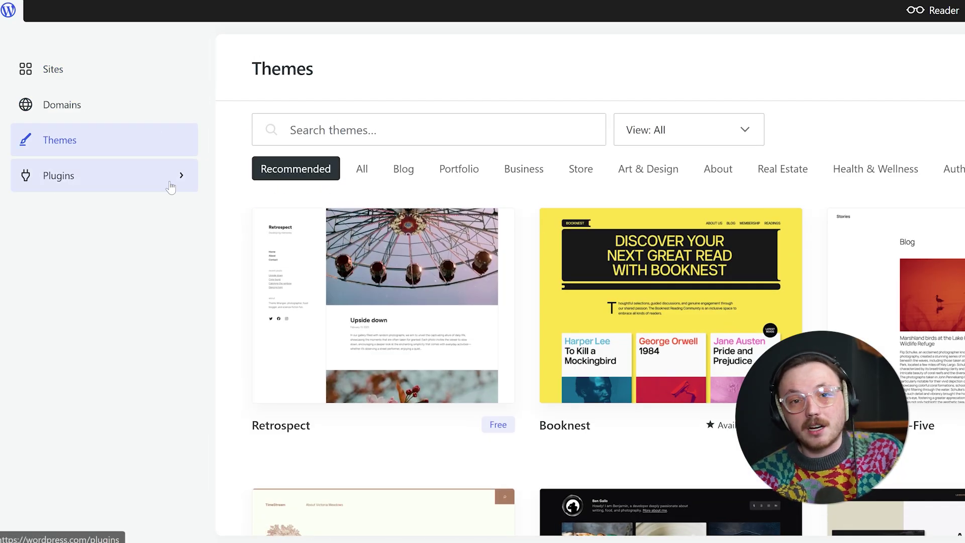
{"action": "left_click", "coordinate": [173, 181]}
{"action": "scroll", "coordinate": [756, 263], "scroll_direction": "down", "scroll_amount": 5}
{"action": "scroll", "coordinate": [739, 270], "scroll_direction": "up", "scroll_amount": 5}
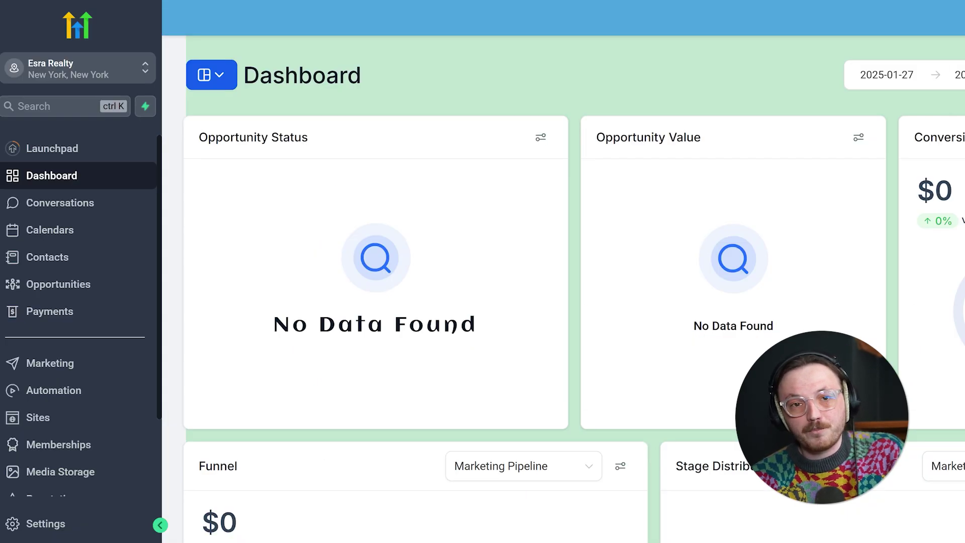
Open the Marketing Agency funnel, inspect its Schedule Now button and menu, and drag in a Paragraph.
{"action": "left_click", "coordinate": [91, 419]}
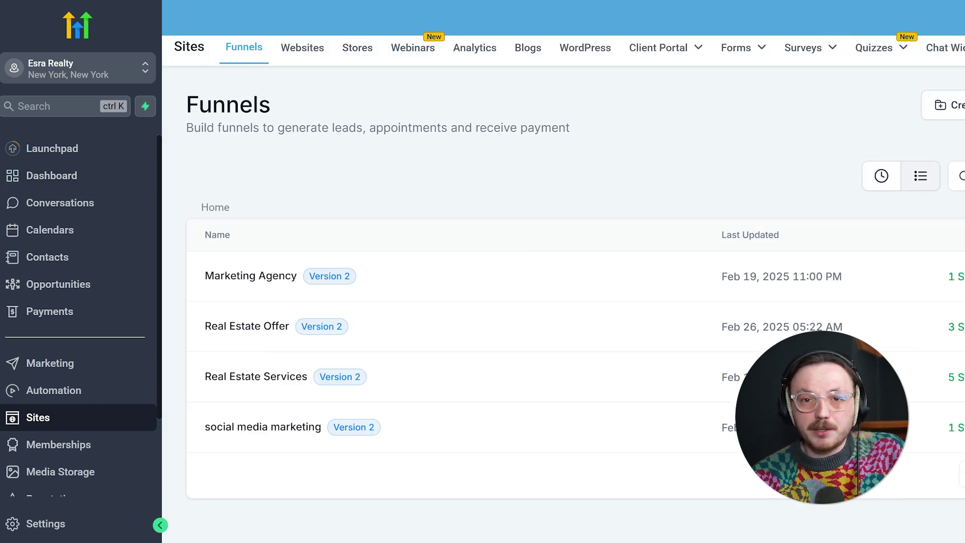
{"action": "left_click", "coordinate": [428, 282]}
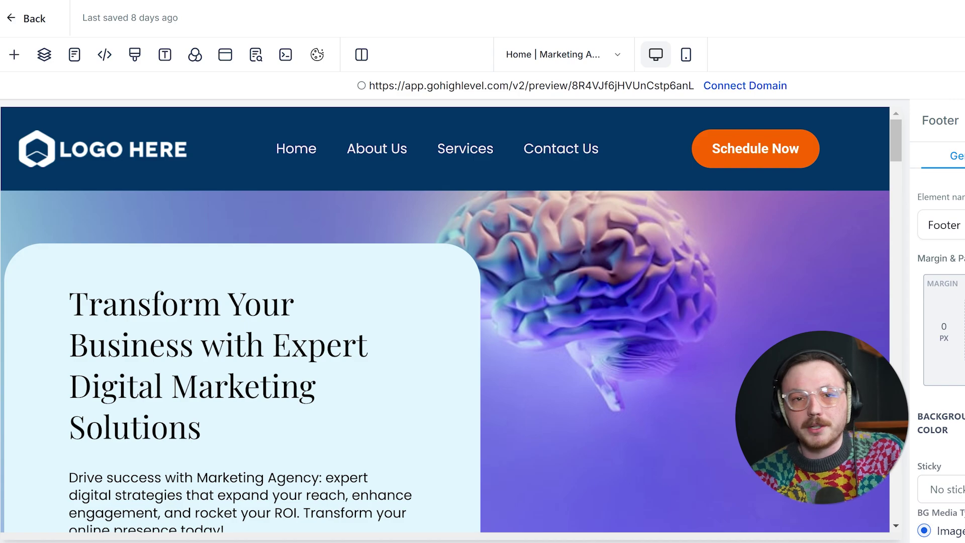
{"action": "left_click", "coordinate": [759, 158]}
{"action": "left_click", "coordinate": [579, 157]}
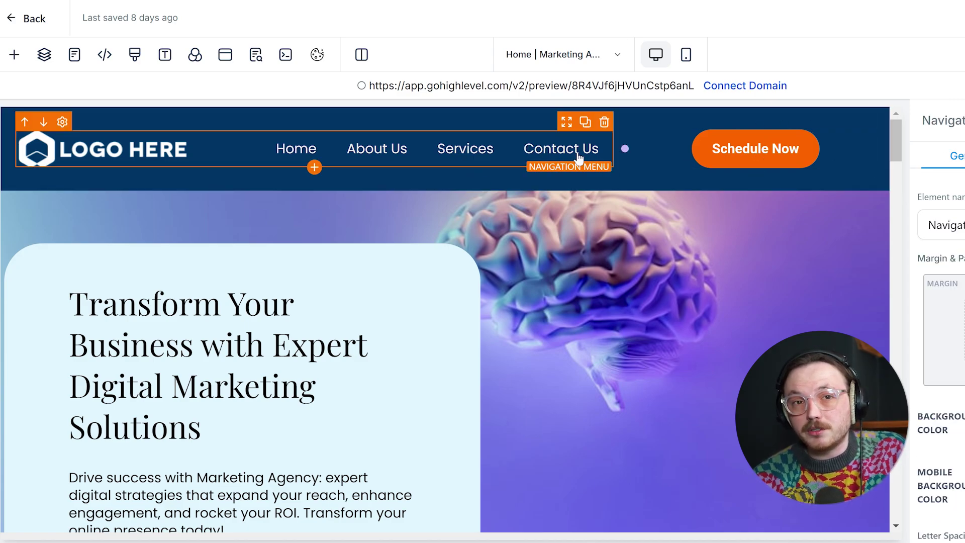
{"action": "left_click", "coordinate": [14, 55]}
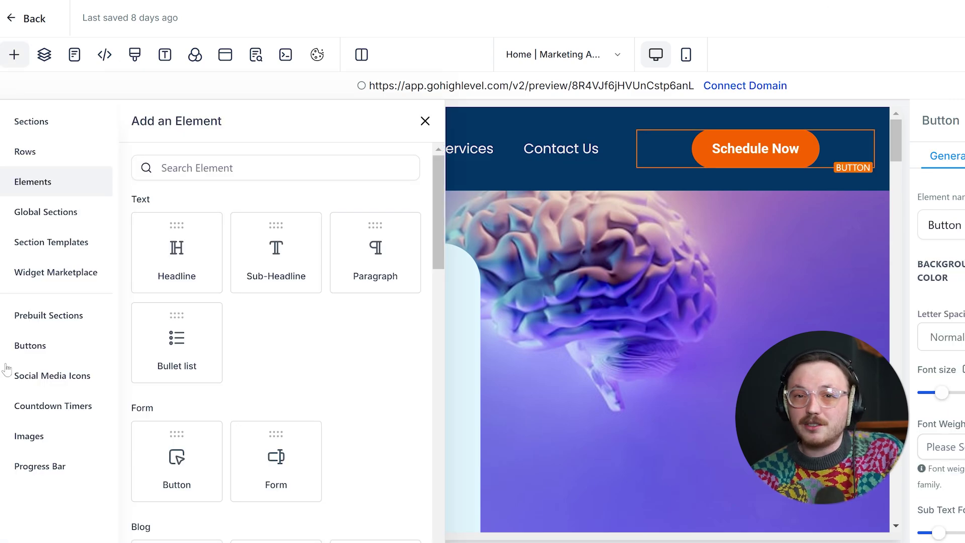
{"action": "left_click_drag", "start_coordinate": [366, 267], "coordinate": [446, 189]}
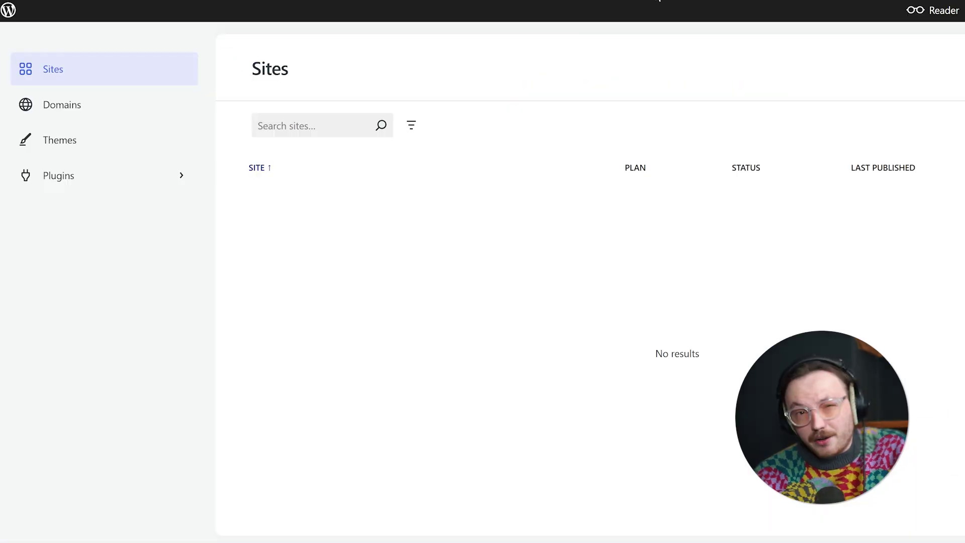
Browse the theme gallery and view the Retrospect theme's details.
{"action": "left_click", "coordinate": [107, 142]}
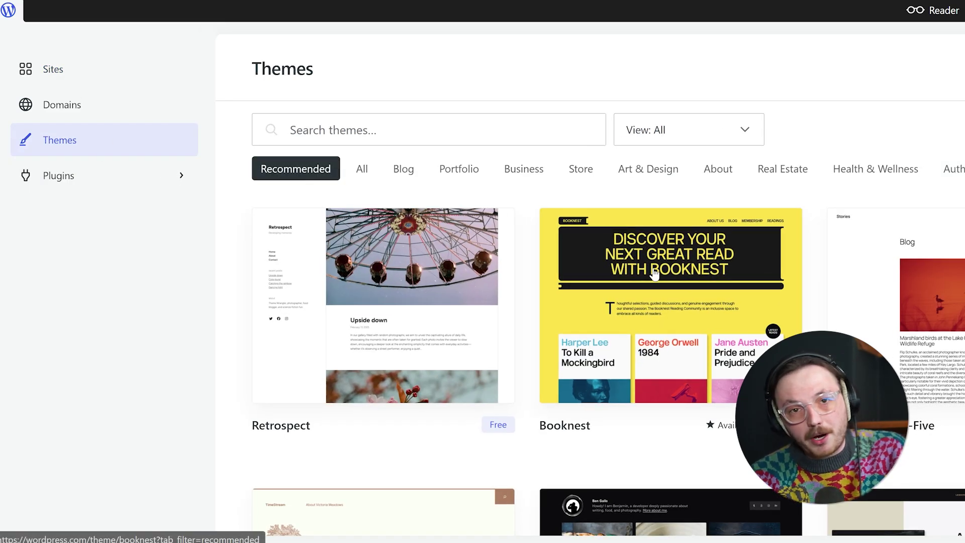
{"action": "scroll", "coordinate": [648, 256], "scroll_direction": "down", "scroll_amount": 5}
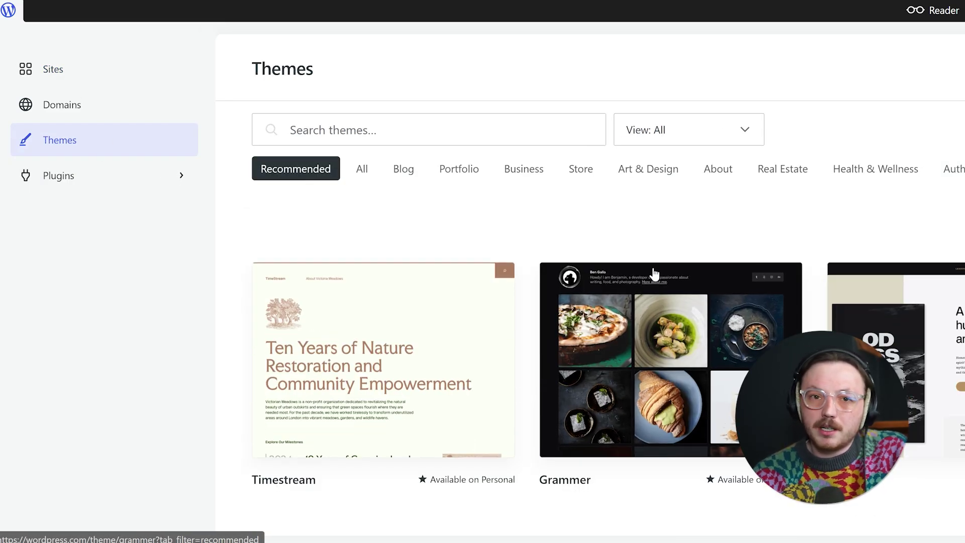
{"action": "scroll", "coordinate": [653, 274], "scroll_direction": "up", "scroll_amount": 5}
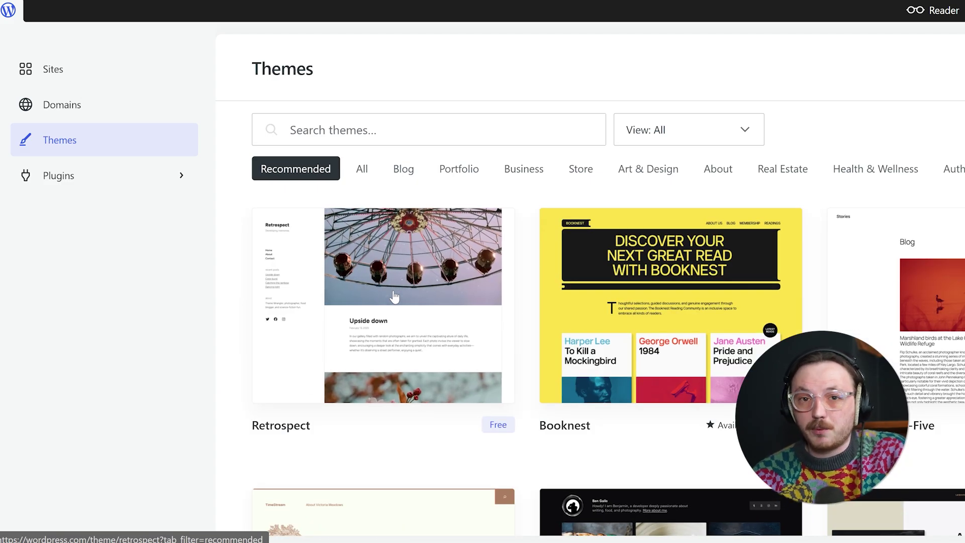
{"action": "left_click", "coordinate": [394, 296]}
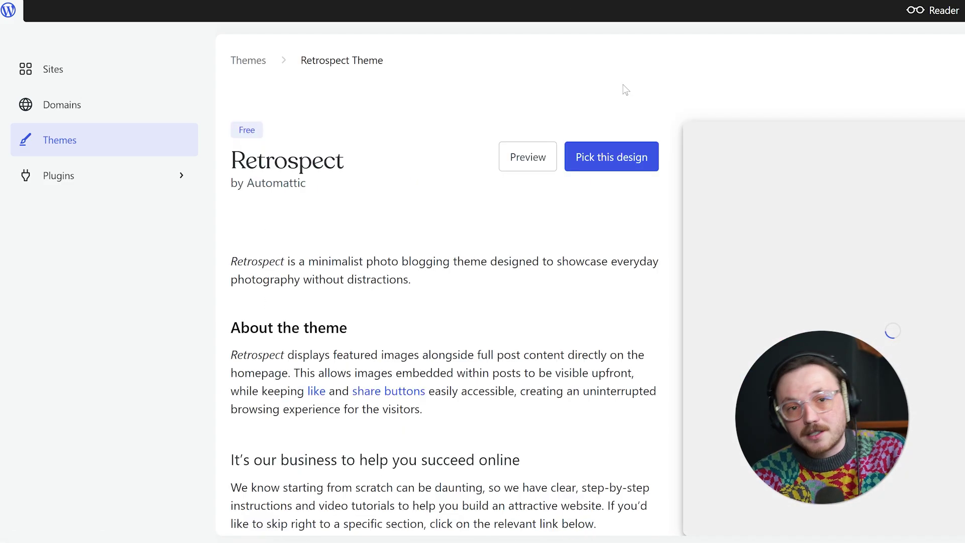
Scroll the must-have premium plugins and open the Yoast SEO Premium card.
{"action": "scroll", "coordinate": [751, 293], "scroll_direction": "down", "scroll_amount": 9}
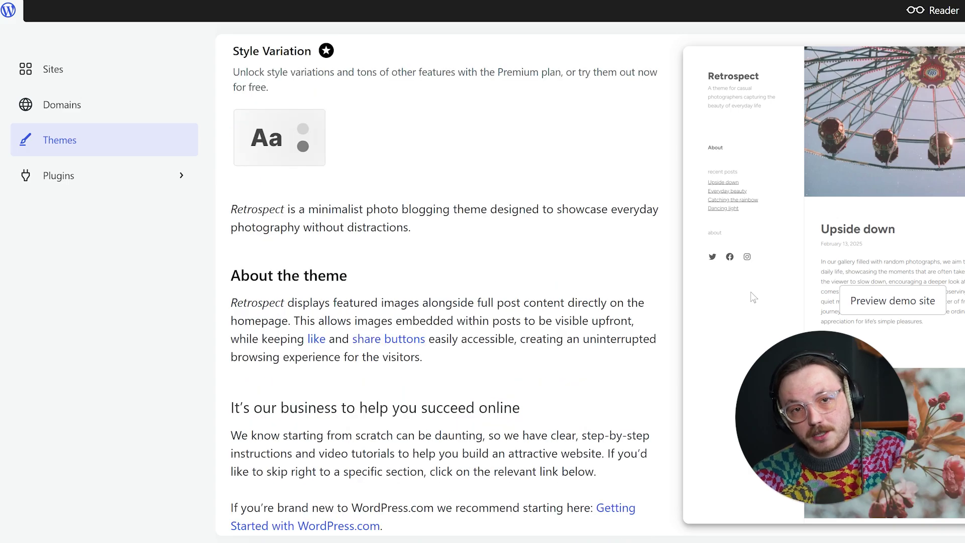
{"action": "scroll", "coordinate": [752, 296], "scroll_direction": "down", "scroll_amount": 8}
{"action": "scroll", "coordinate": [752, 296], "scroll_direction": "up", "scroll_amount": 18}
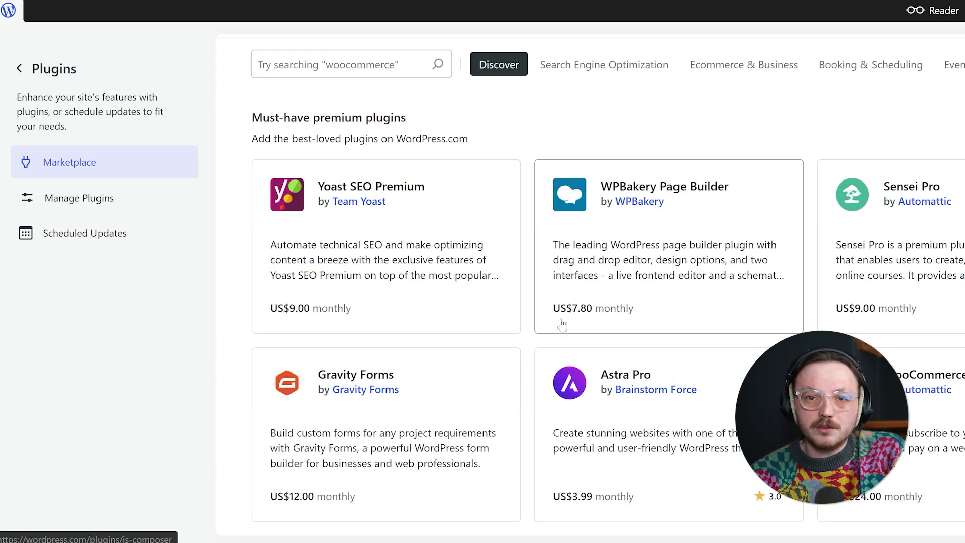
{"action": "scroll", "coordinate": [558, 322], "scroll_direction": "down", "scroll_amount": 2}
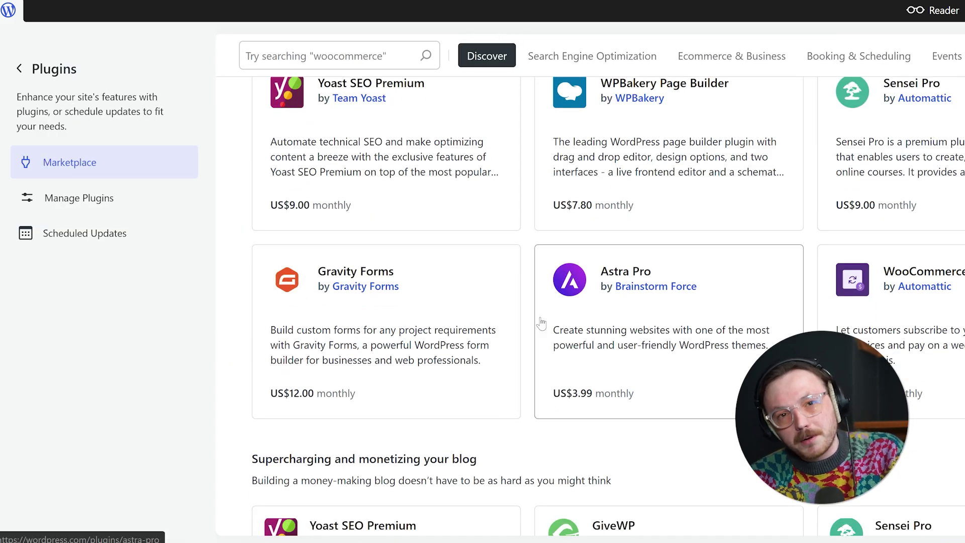
{"action": "scroll", "coordinate": [513, 319], "scroll_direction": "down", "scroll_amount": 2}
{"action": "scroll", "coordinate": [508, 310], "scroll_direction": "up", "scroll_amount": 5}
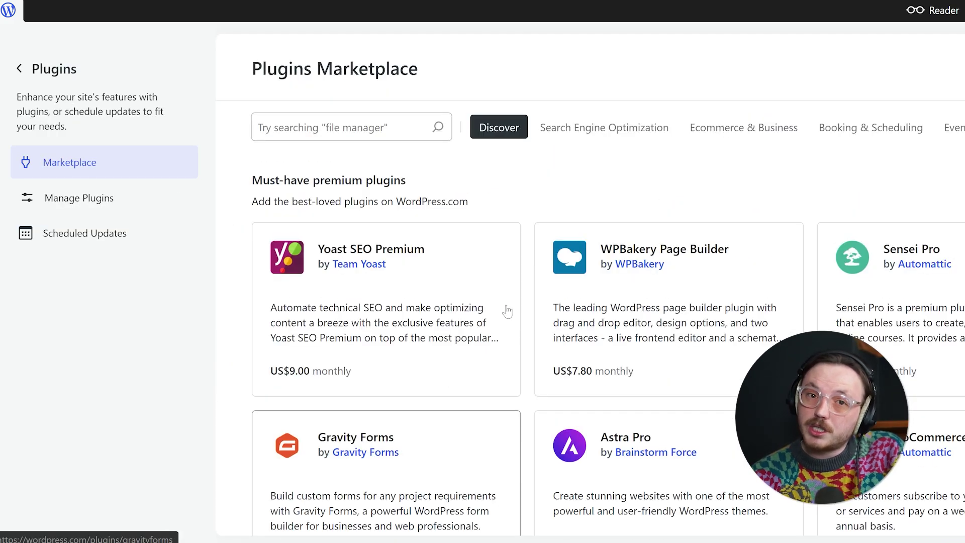
{"action": "left_click", "coordinate": [425, 307]}
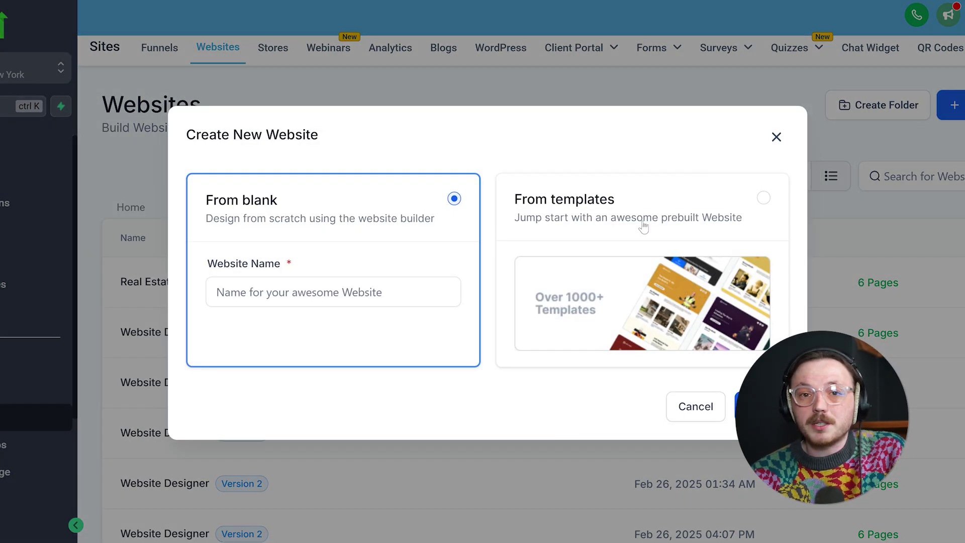
Create a new website from the Travel Bureau template.
{"action": "left_click", "coordinate": [644, 226]}
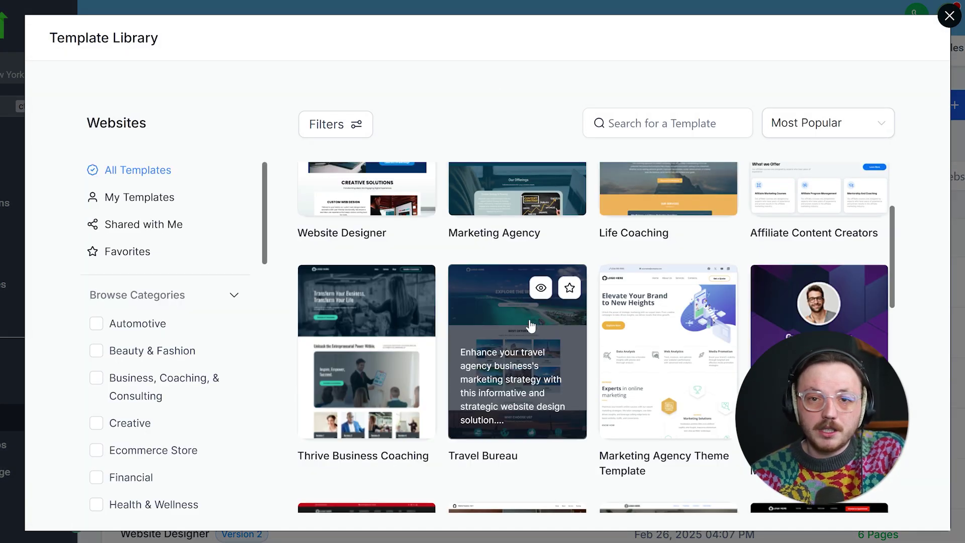
{"action": "left_click", "coordinate": [531, 326]}
{"action": "left_click", "coordinate": [868, 38]}
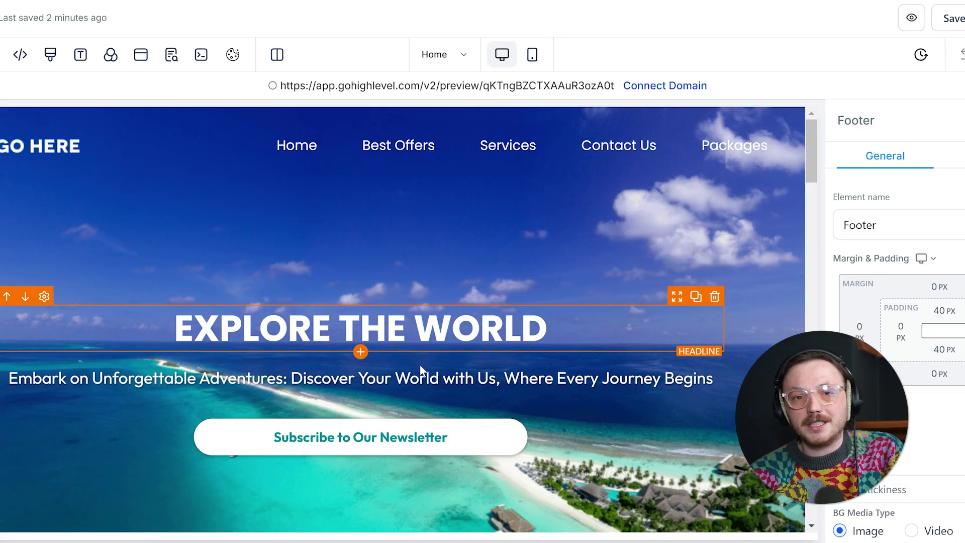
{"action": "scroll", "coordinate": [420, 371], "scroll_direction": "down", "scroll_amount": 2}
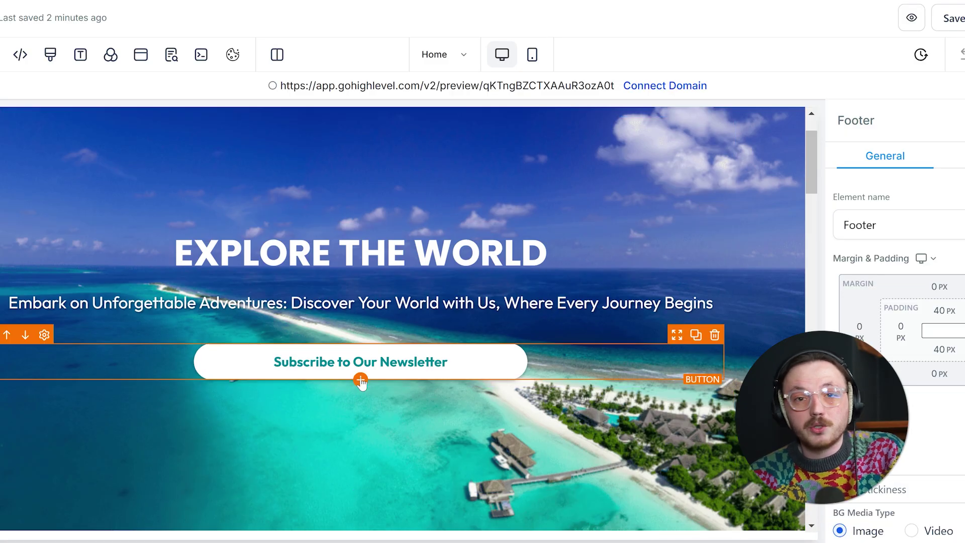
Add an element below the subscribe button and select the two-column row.
{"action": "left_click", "coordinate": [360, 380]}
{"action": "scroll", "coordinate": [302, 315], "scroll_direction": "down", "scroll_amount": 6}
{"action": "scroll", "coordinate": [303, 315], "scroll_direction": "up", "scroll_amount": 6}
{"action": "left_click", "coordinate": [683, 190]}
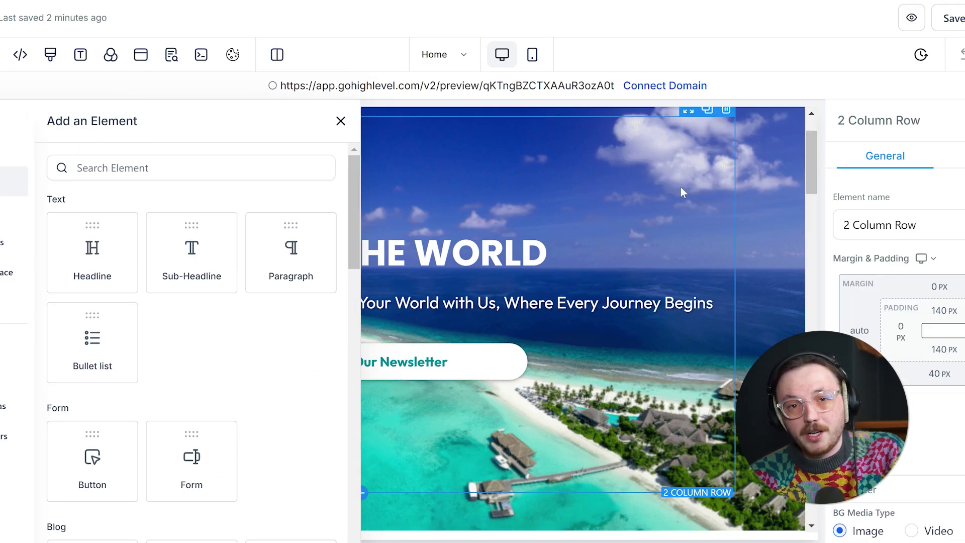
{"action": "left_click", "coordinate": [341, 121]}
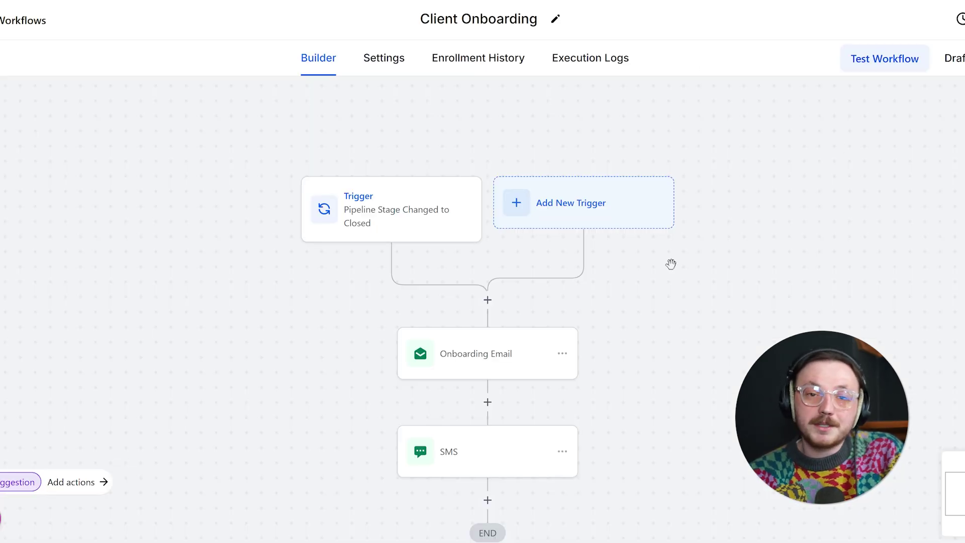
Review the Client Onboarding workflow's pipeline-stage trigger settings.
{"action": "scroll", "coordinate": [669, 264], "scroll_direction": "down", "scroll_amount": 1}
{"action": "left_click", "coordinate": [428, 188]}
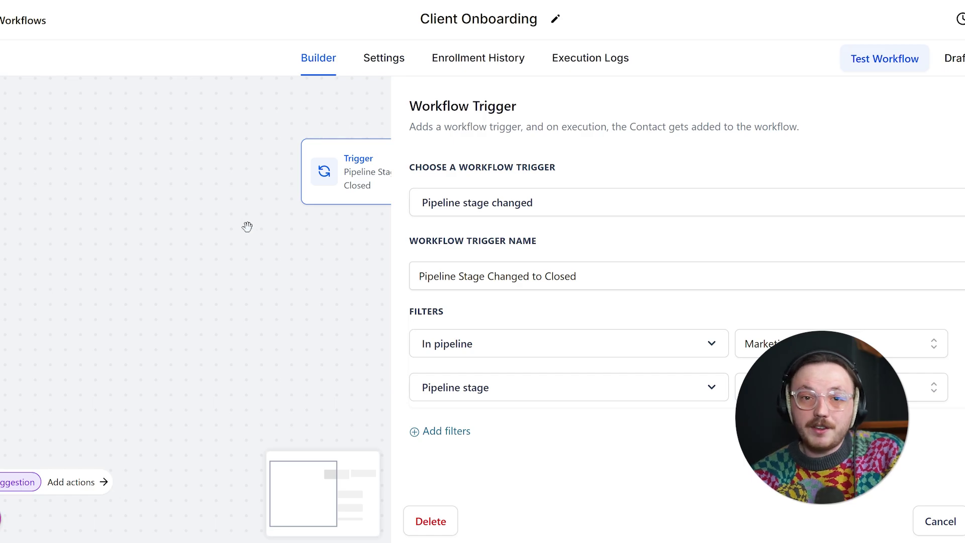
{"action": "left_click", "coordinate": [952, 514]}
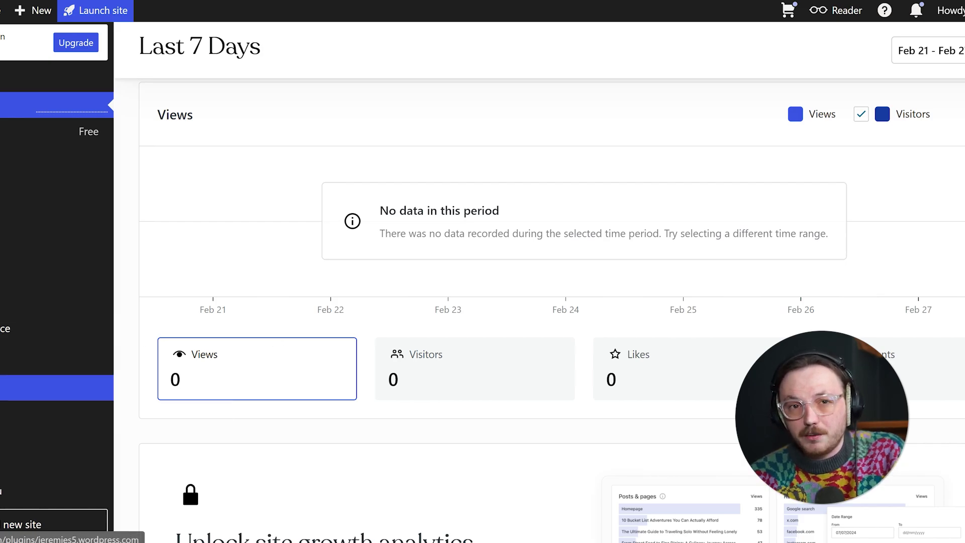
Browse the Plugins marketplace and view the WPBakery Page Builder plugin details.
{"action": "left_click", "coordinate": [50, 387]}
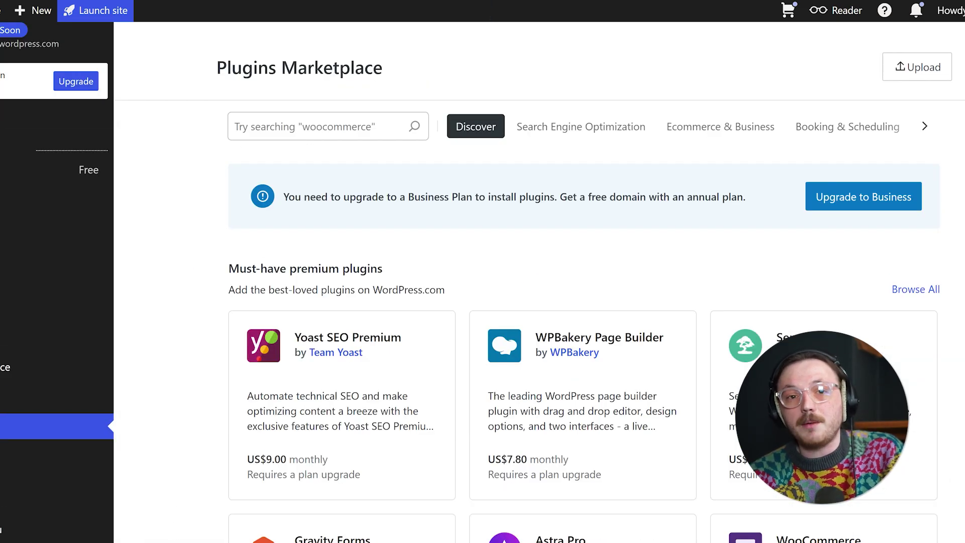
{"action": "scroll", "coordinate": [483, 382], "scroll_direction": "down", "scroll_amount": 3}
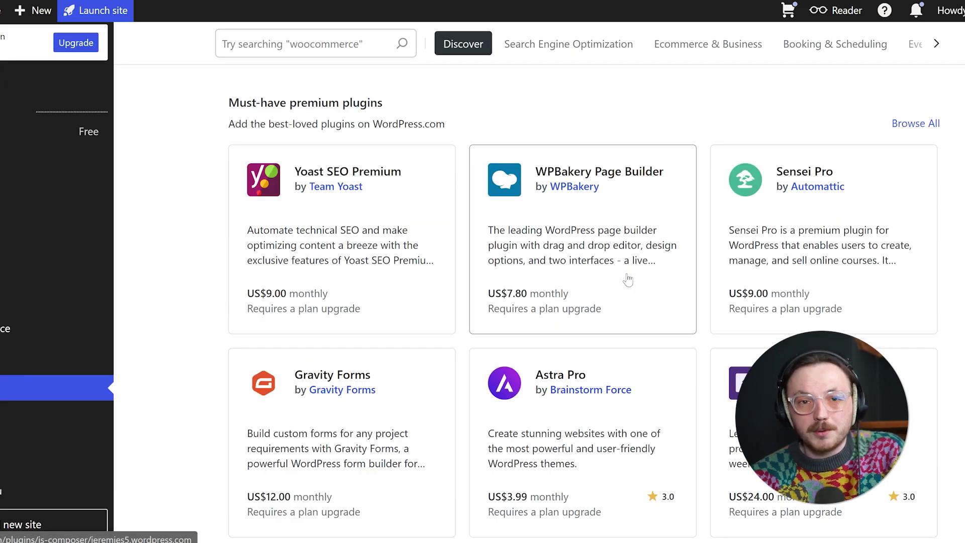
{"action": "left_click", "coordinate": [587, 324]}
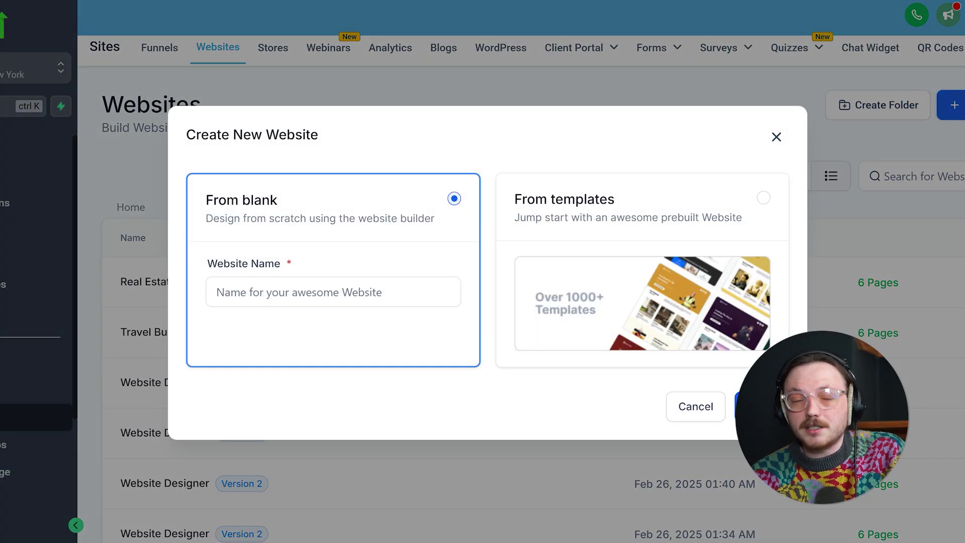
Create a new website from the Marketing Agency Theme Template.
{"action": "left_click", "coordinate": [652, 250]}
{"action": "left_click", "coordinate": [742, 407]}
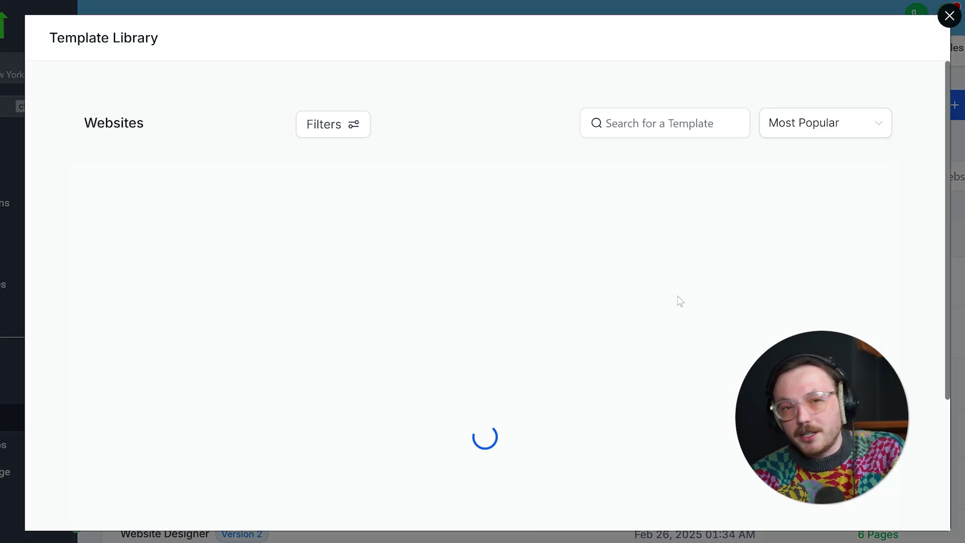
{"action": "scroll", "coordinate": [539, 260], "scroll_direction": "up", "scroll_amount": 2}
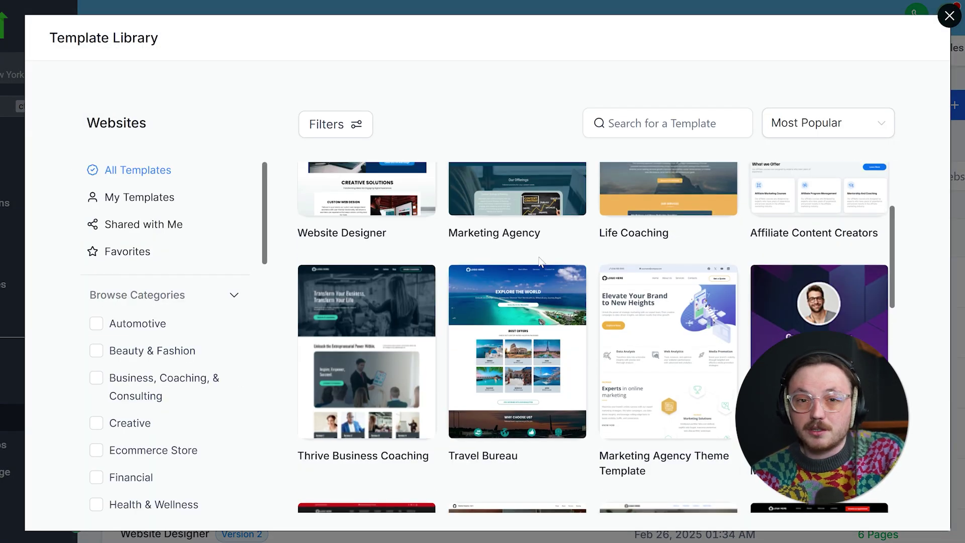
{"action": "left_click", "coordinate": [693, 317]}
{"action": "left_click", "coordinate": [875, 38]}
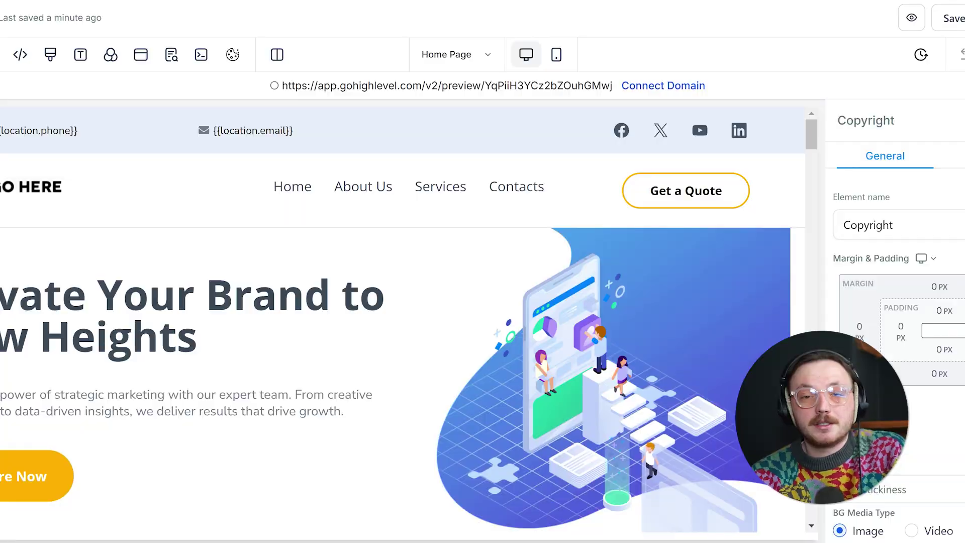
Drag a Form element onto the page just below the header.
{"action": "scroll", "coordinate": [538, 383], "scroll_direction": "down", "scroll_amount": 2}
{"action": "scroll", "coordinate": [538, 383], "scroll_direction": "up", "scroll_amount": 2}
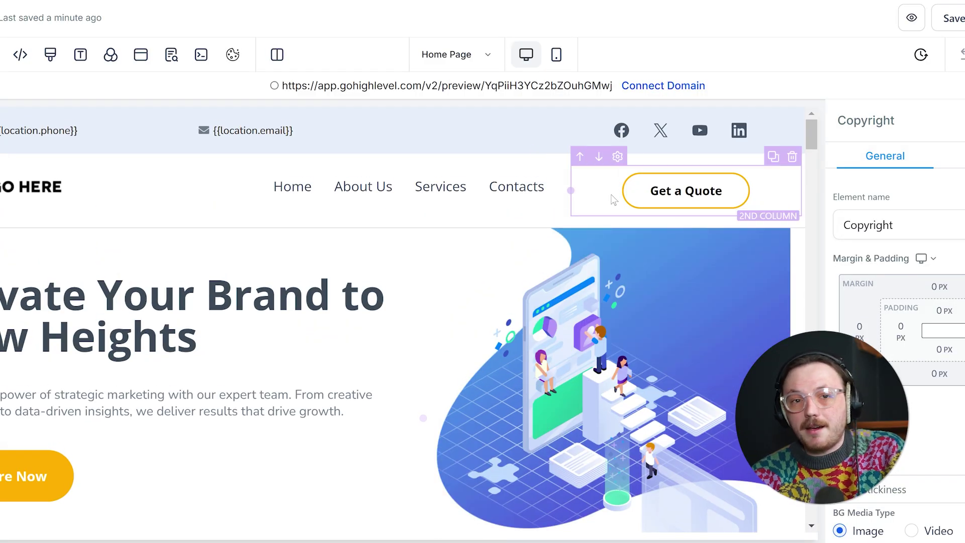
{"action": "left_click", "coordinate": [686, 208]}
{"action": "left_click_drag", "start_coordinate": [178, 473], "coordinate": [500, 270]}
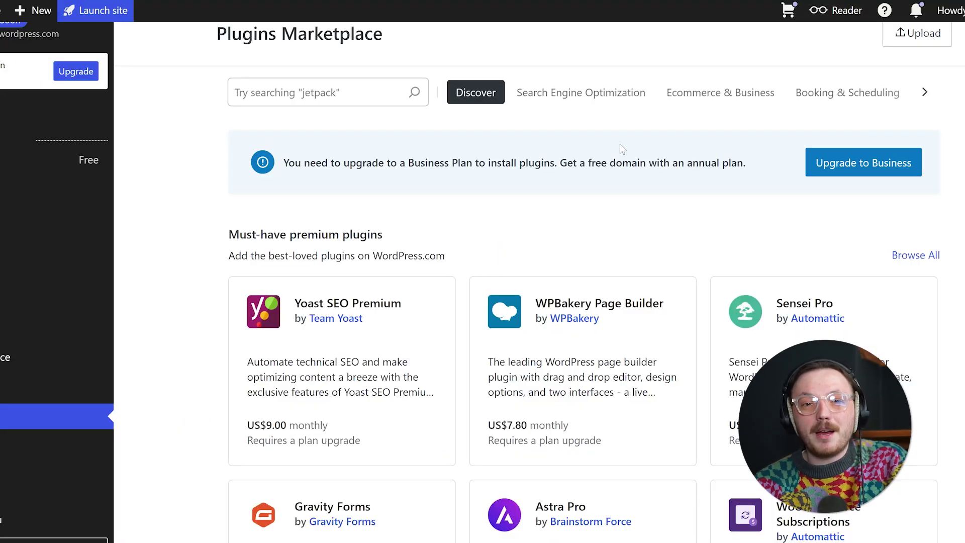
Search the plugin marketplace for 'email marketing'.
{"action": "scroll", "coordinate": [670, 208], "scroll_direction": "up", "scroll_amount": 5}
{"action": "left_click", "coordinate": [323, 126]}
{"action": "type", "text": "email marketing"}
{"action": "left_click", "coordinate": [461, 129]}
{"action": "left_click", "coordinate": [388, 126]}
Open the MailPoet result and scroll through its plugin details.
{"action": "scroll", "coordinate": [635, 317], "scroll_direction": "down", "scroll_amount": 2}
{"action": "scroll", "coordinate": [636, 316], "scroll_direction": "down", "scroll_amount": 3}
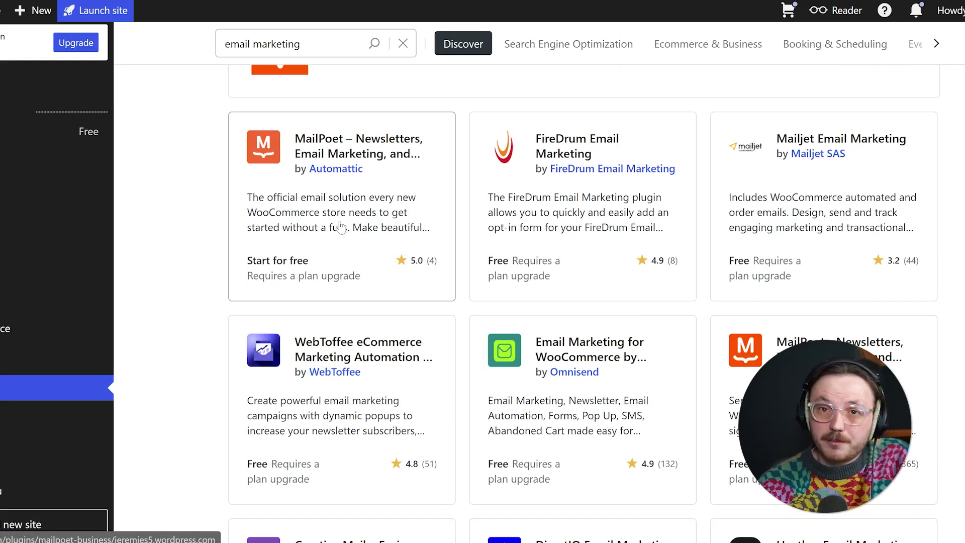
{"action": "left_click", "coordinate": [340, 222]}
{"action": "scroll", "coordinate": [487, 249], "scroll_direction": "down", "scroll_amount": 4}
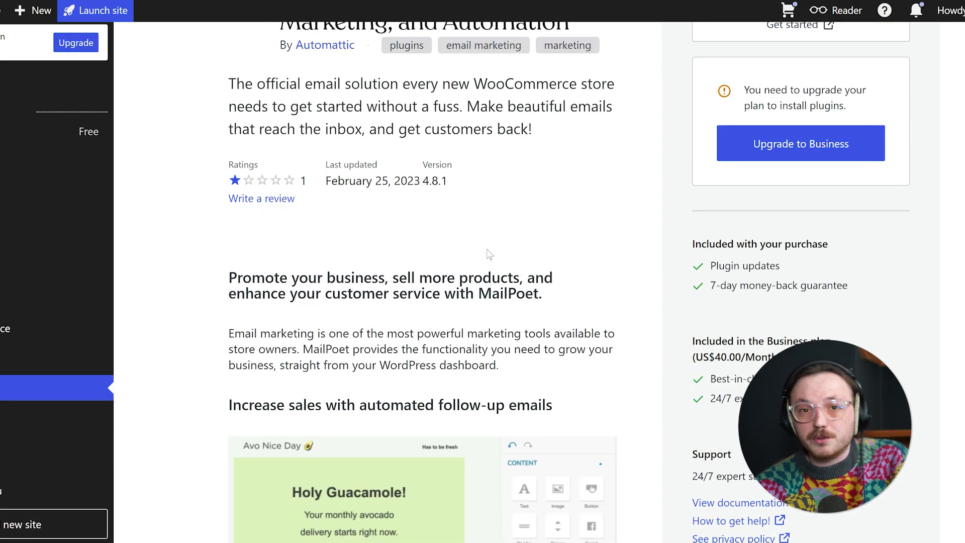
{"action": "scroll", "coordinate": [487, 248], "scroll_direction": "up", "scroll_amount": 4}
{"action": "scroll", "coordinate": [487, 249], "scroll_direction": "down", "scroll_amount": 2}
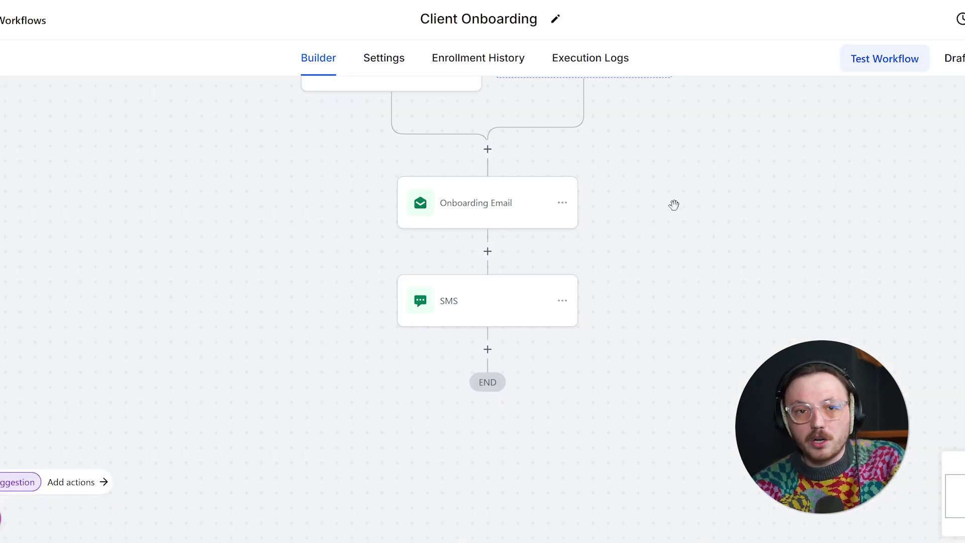
Open the Onboarding Email step and review its settings, with subject 'demo'.
{"action": "scroll", "coordinate": [678, 204], "scroll_direction": "up", "scroll_amount": 2}
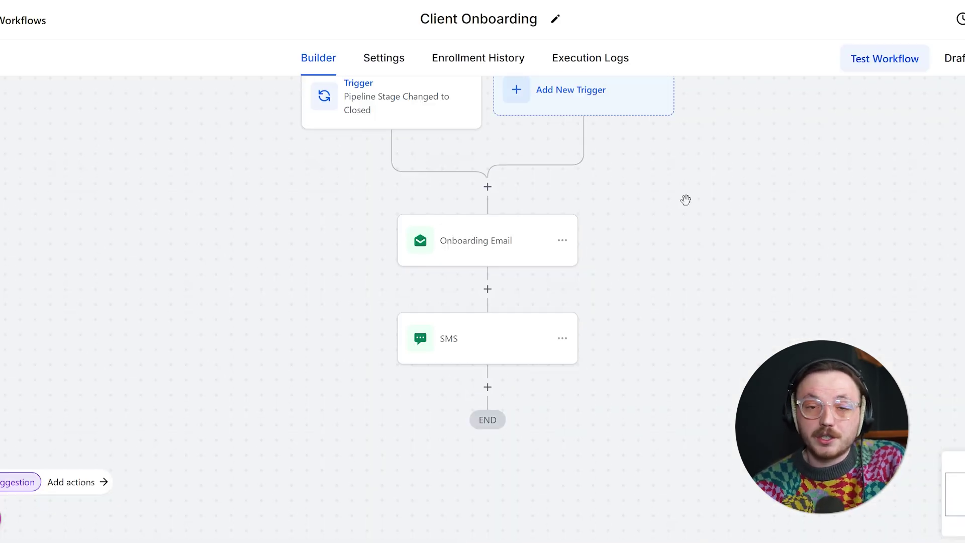
{"action": "left_click", "coordinate": [497, 251]}
{"action": "scroll", "coordinate": [804, 302], "scroll_direction": "down", "scroll_amount": 6}
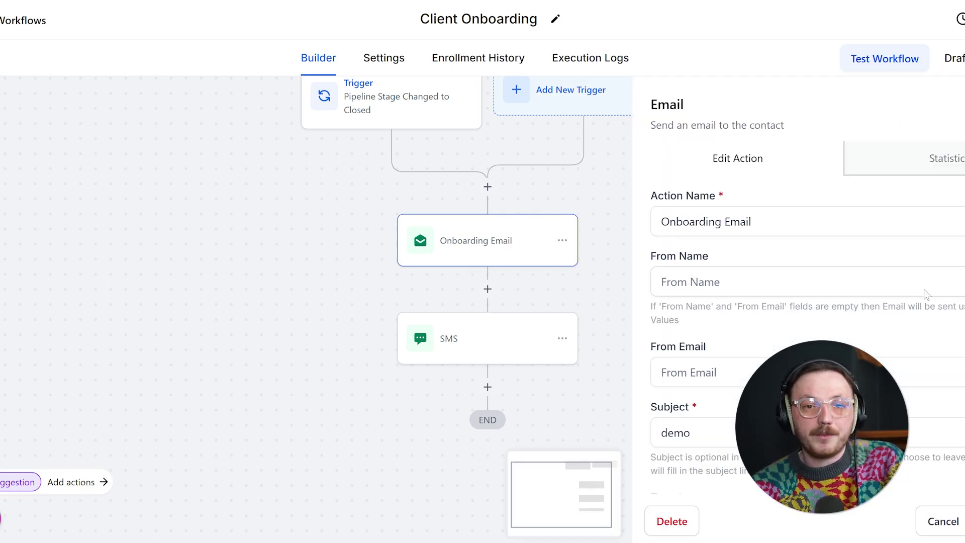
{"action": "scroll", "coordinate": [804, 302], "scroll_direction": "up", "scroll_amount": 6}
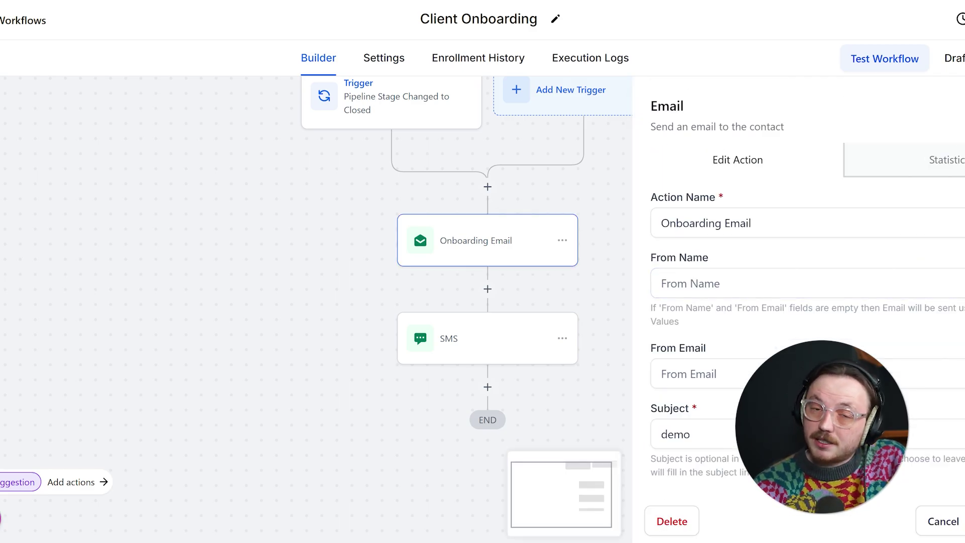